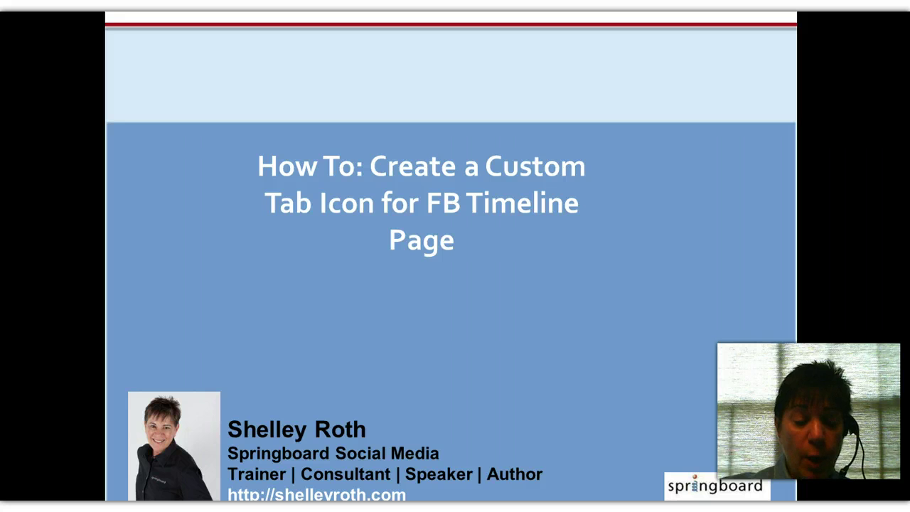
# - End the PowerPoint slide show and switch to the browser window with the Springboard Works Facebook page
pyautogui.press('Escape')
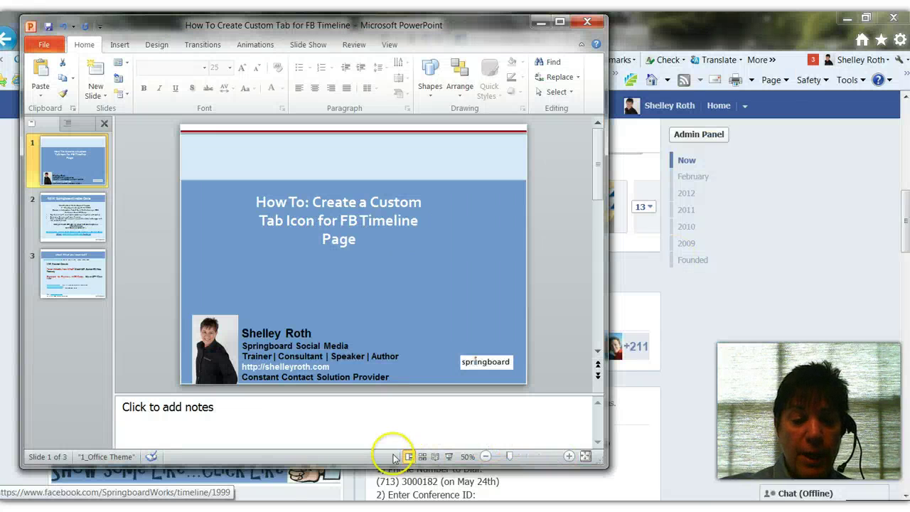
pyautogui.moveTo(64, 481)
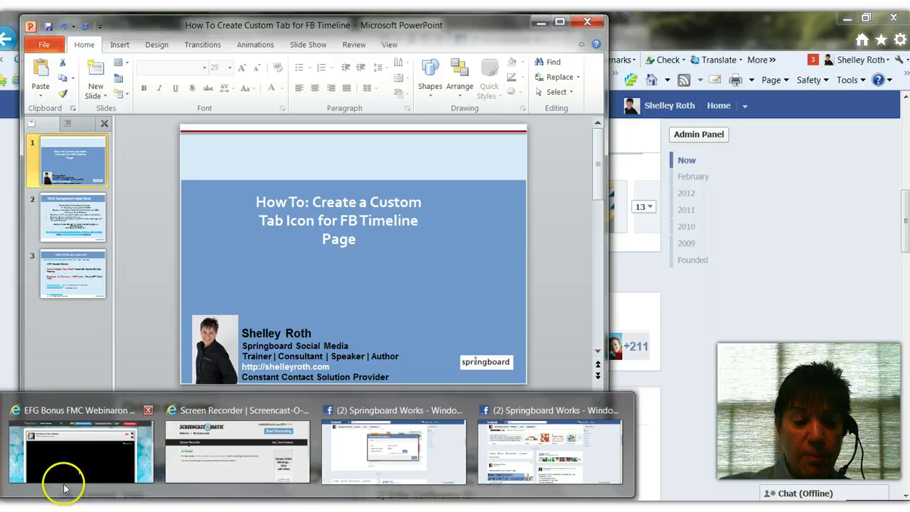
pyautogui.click(519, 448)
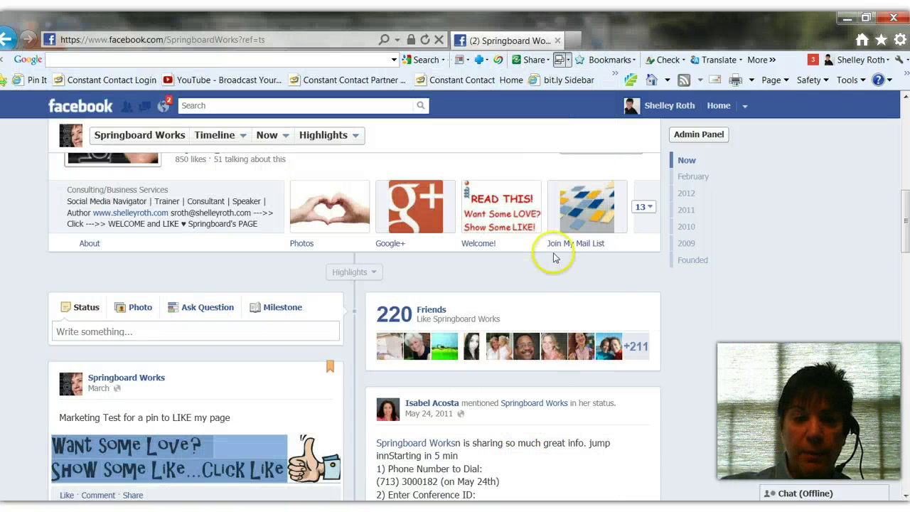
# - Expand the row of app tabs under the Springboard Works page header to show all of them
pyautogui.scroll(1, 711, 243)
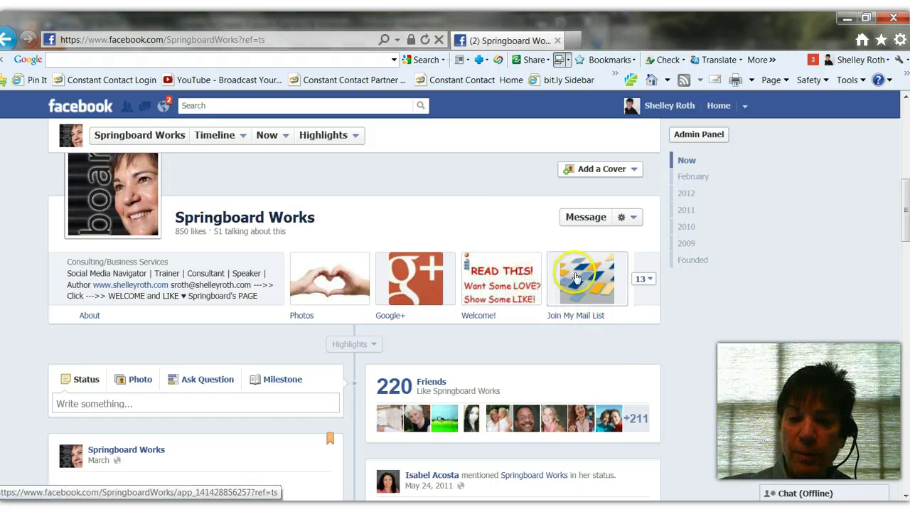
pyautogui.click(645, 281)
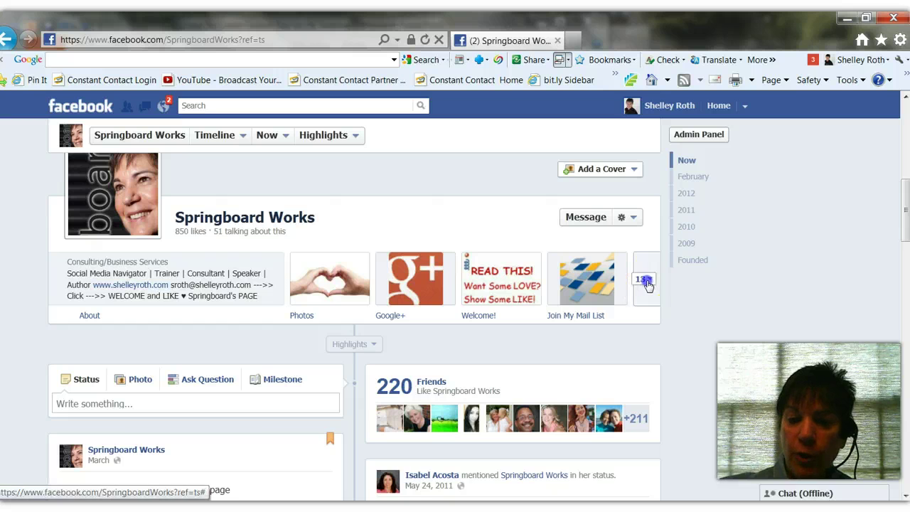
pyautogui.scroll(-1, 661, 361)
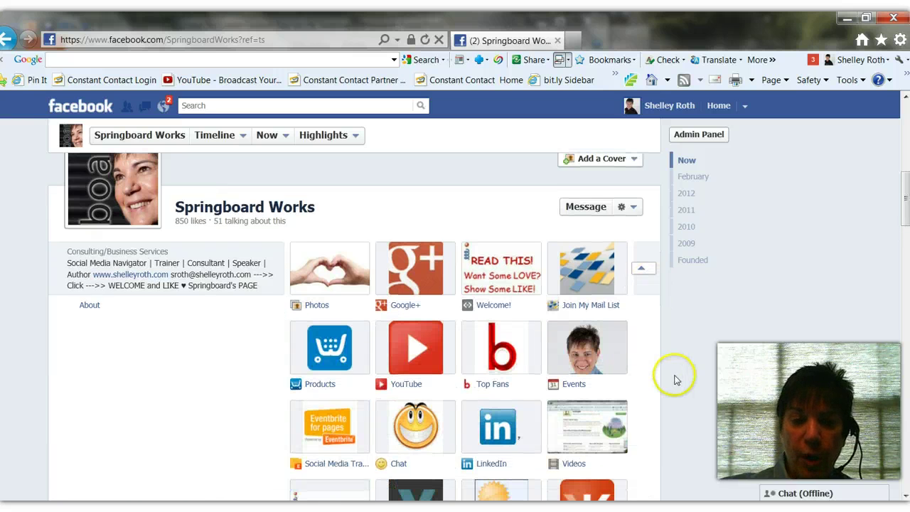
pyautogui.moveTo(538, 278)
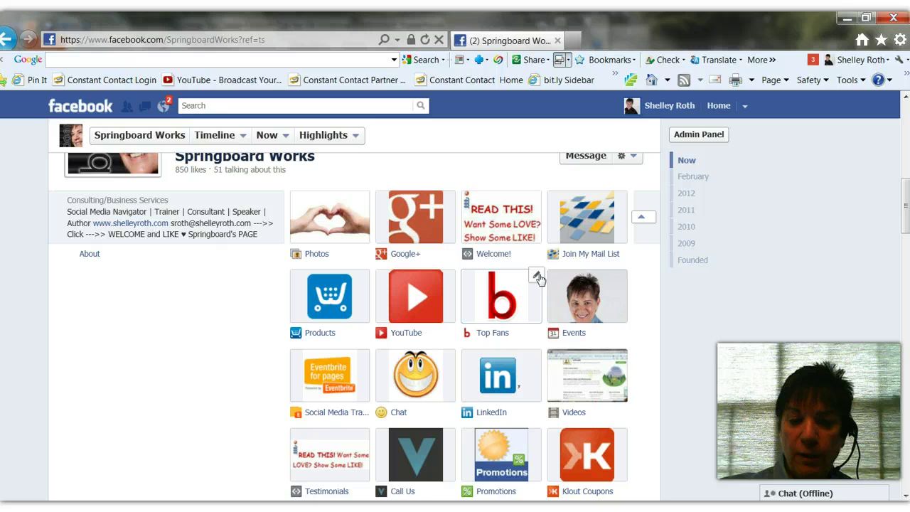
pyautogui.click(508, 315)
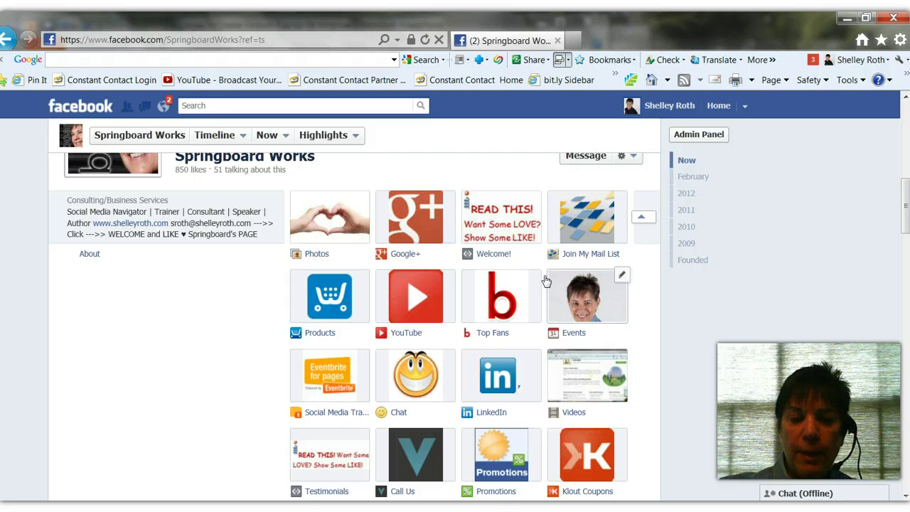
pyautogui.click(536, 276)
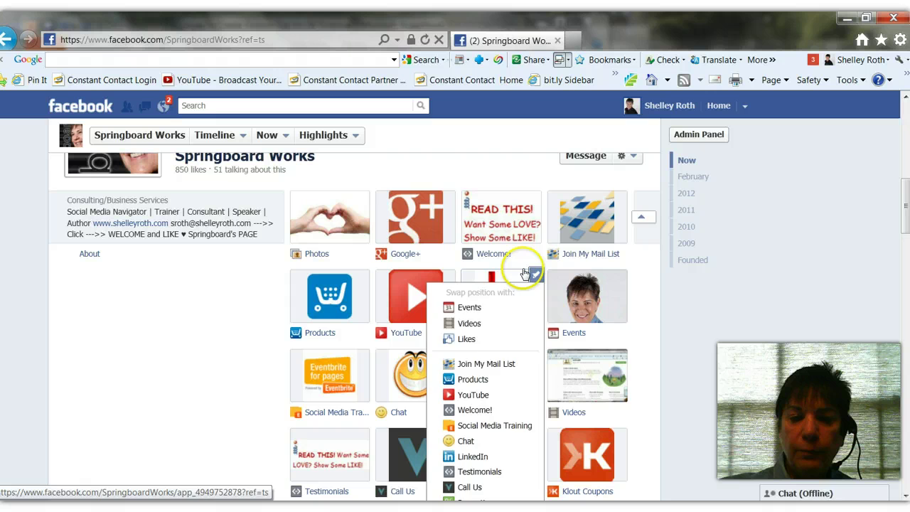
pyautogui.scroll(-5, 472, 388)
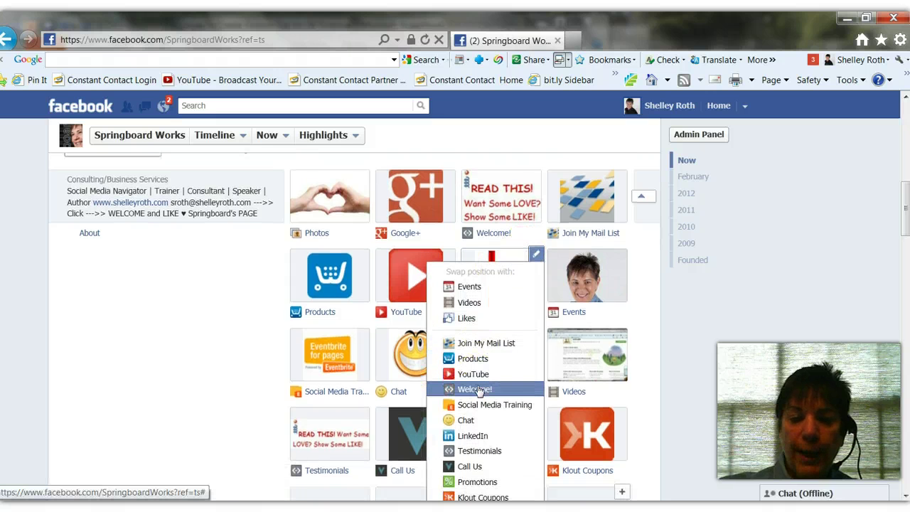
pyautogui.scroll(-8, 473, 395)
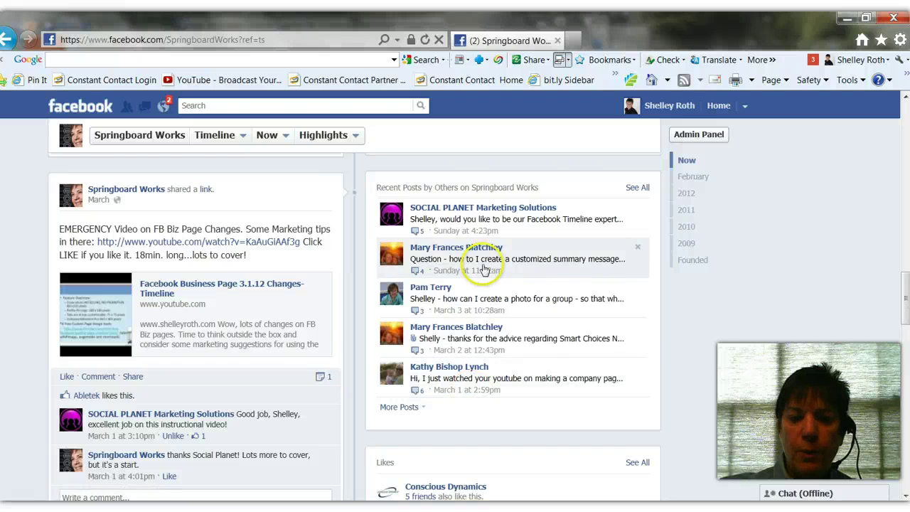
pyautogui.scroll(7, 482, 269)
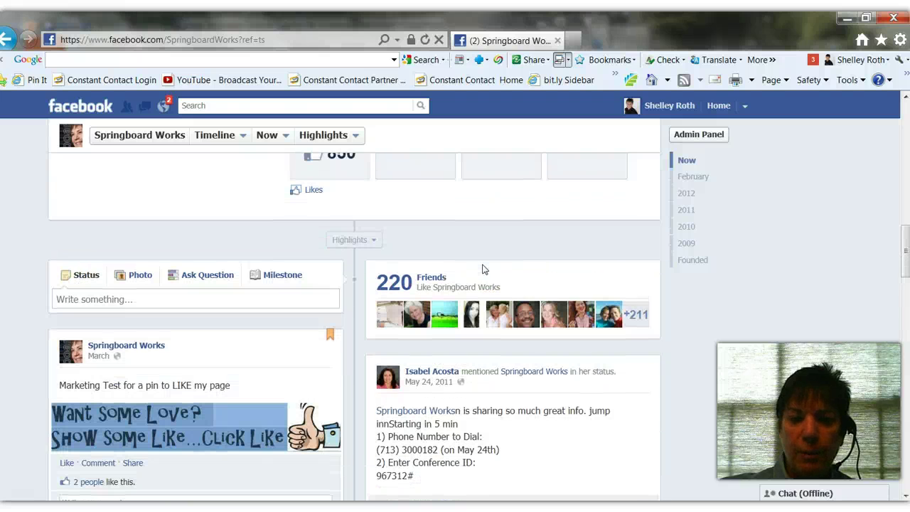
pyautogui.scroll(1, 482, 268)
pyautogui.scroll(4, 483, 270)
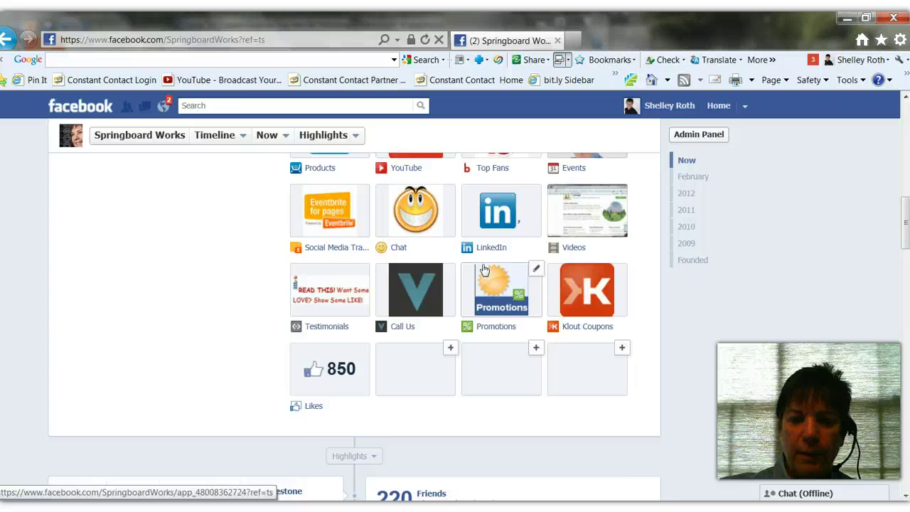
# - Open the edit options of the Top Fans app tab and go to its settings
pyautogui.click(535, 214)
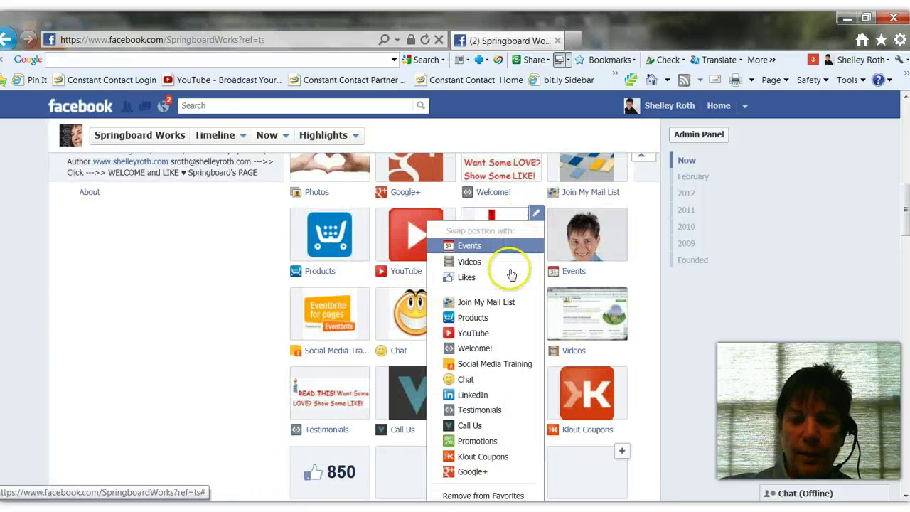
pyautogui.scroll(-1, 502, 398)
pyautogui.scroll(-2, 493, 436)
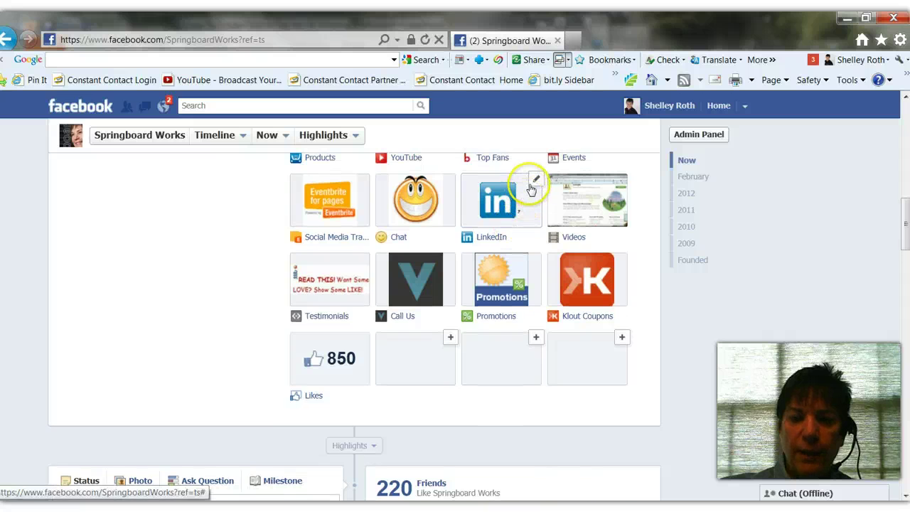
pyautogui.click(534, 179)
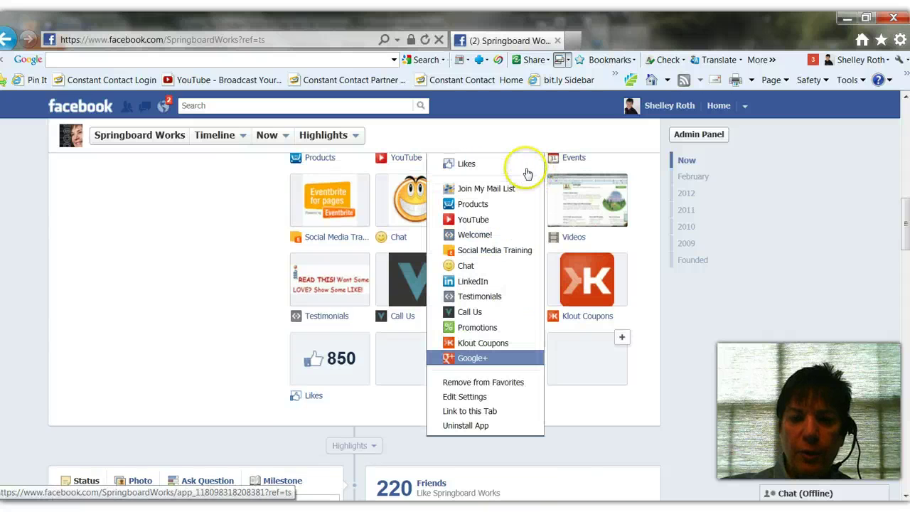
pyautogui.click(475, 399)
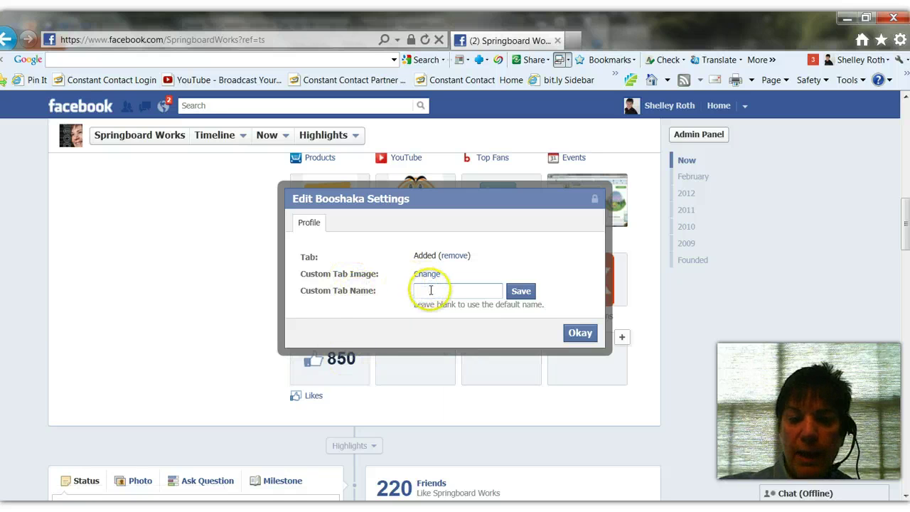
# - Open the upload dialog for the Booshaka tab's custom image, highlight the 111x74 pixel size, and cancel the upload
pyautogui.click(424, 292)
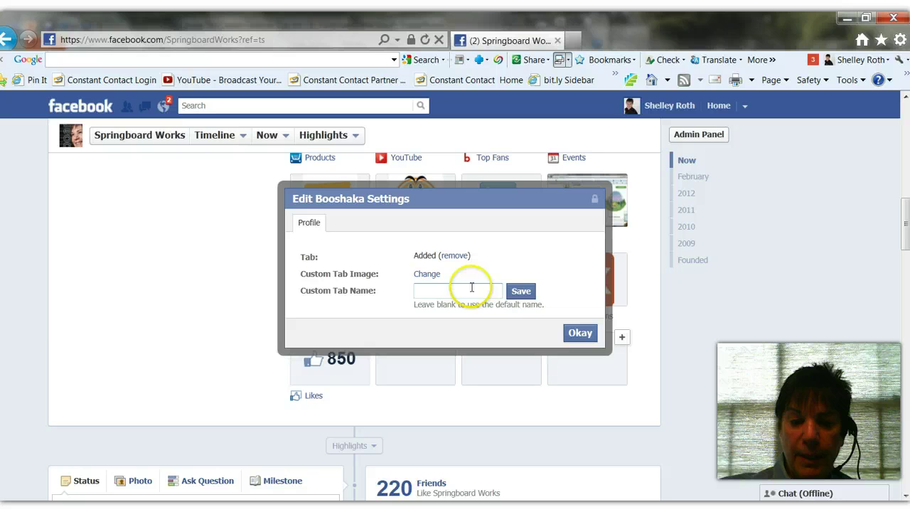
pyautogui.click(429, 274)
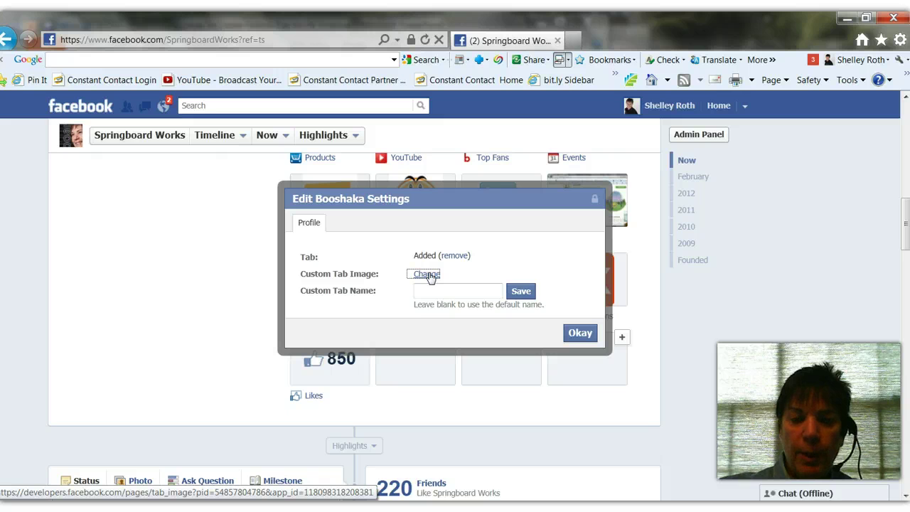
pyautogui.click(434, 278)
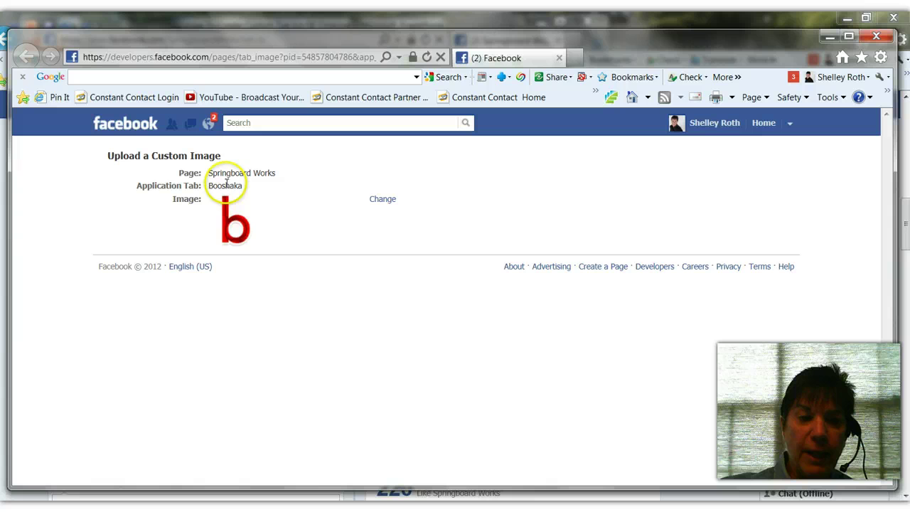
pyautogui.click(381, 200)
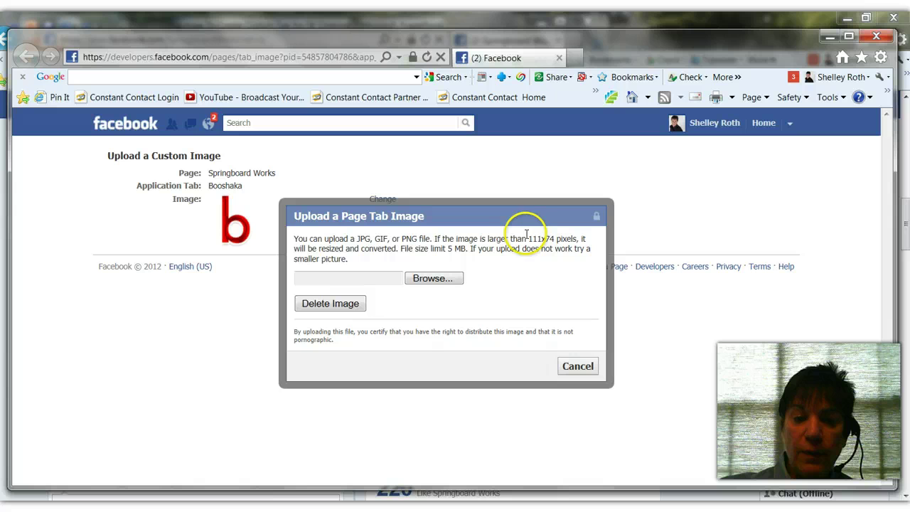
pyautogui.moveTo(542, 238); pyautogui.dragTo(554, 240)
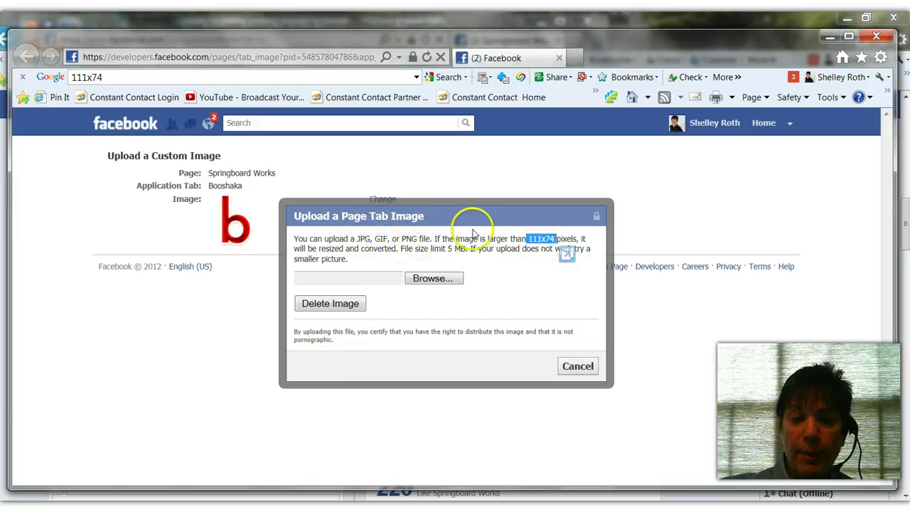
pyautogui.click(578, 366)
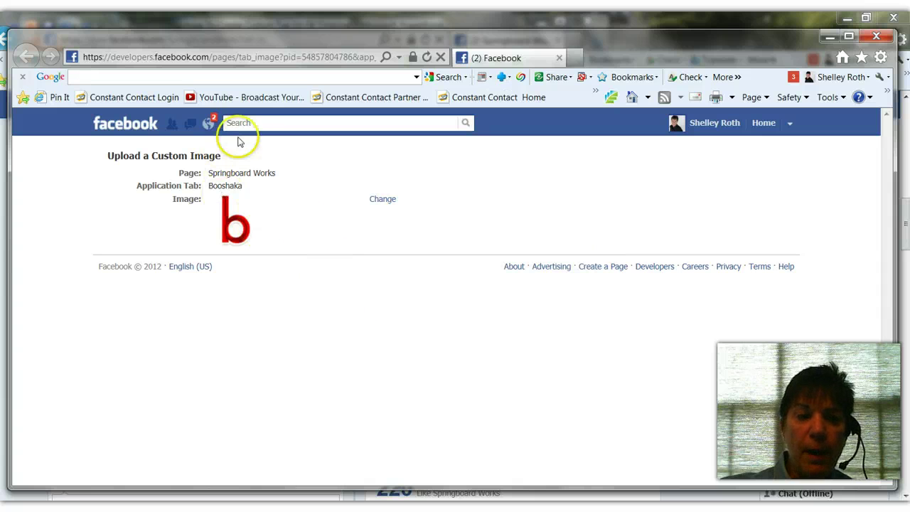
# - Search Facebook for "sprin", open the Springboard Works page, and go to its row of app tabs
pyautogui.click(272, 124)
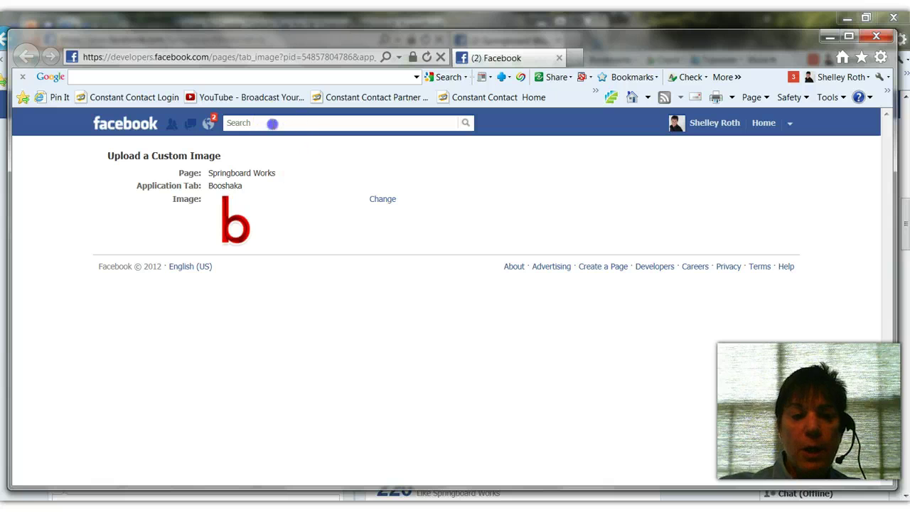
pyautogui.write('sp')
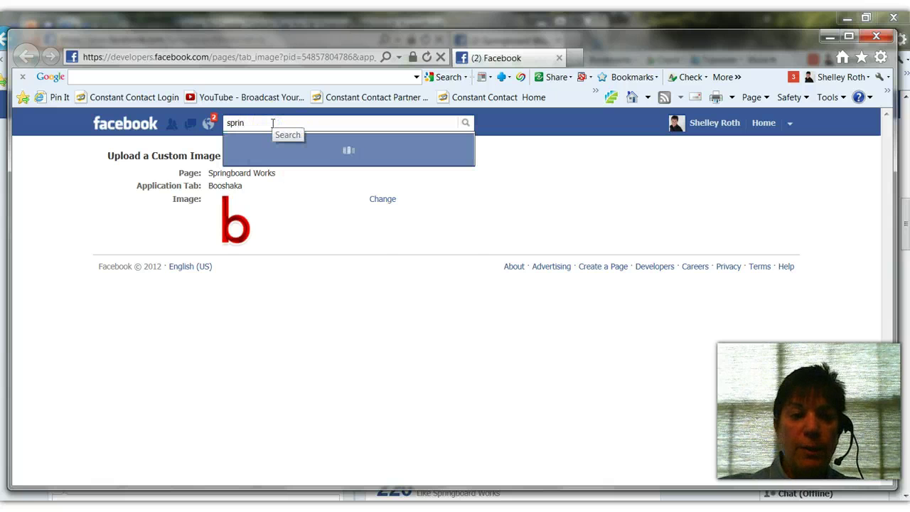
pyautogui.write('rin')
pyautogui.click(307, 176)
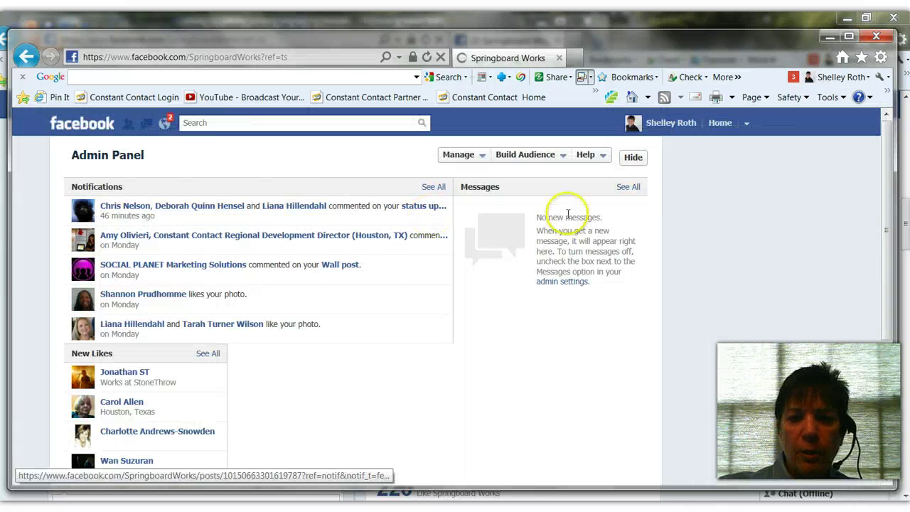
pyautogui.moveTo(880, 142); pyautogui.dragTo(882, 224)
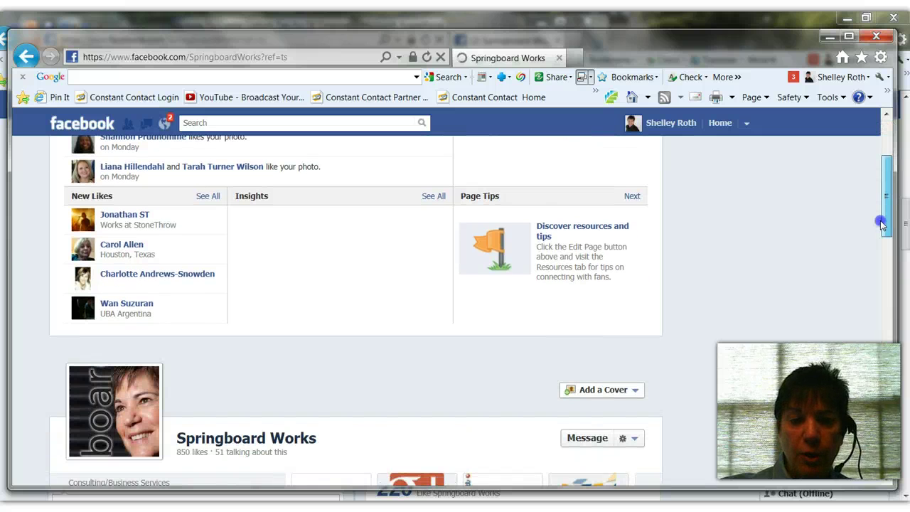
pyautogui.scroll(-5, 817, 248)
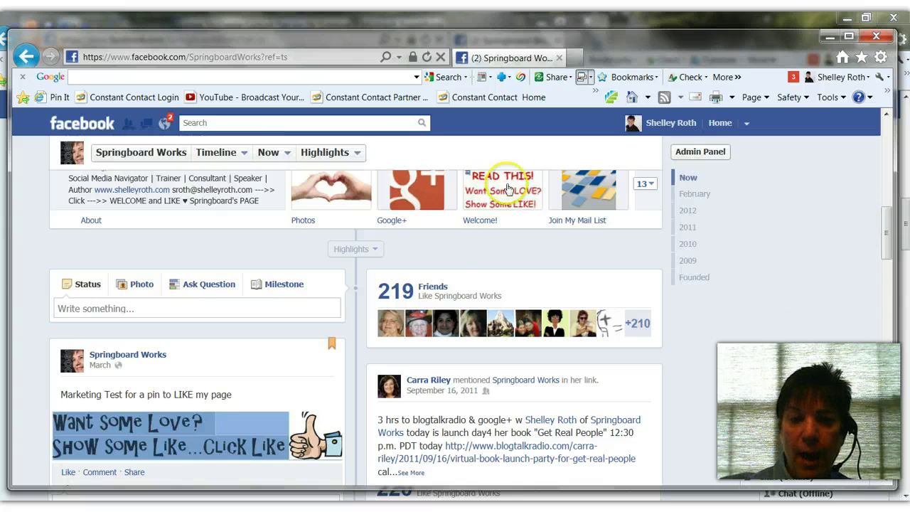
pyautogui.scroll(1, 434, 238)
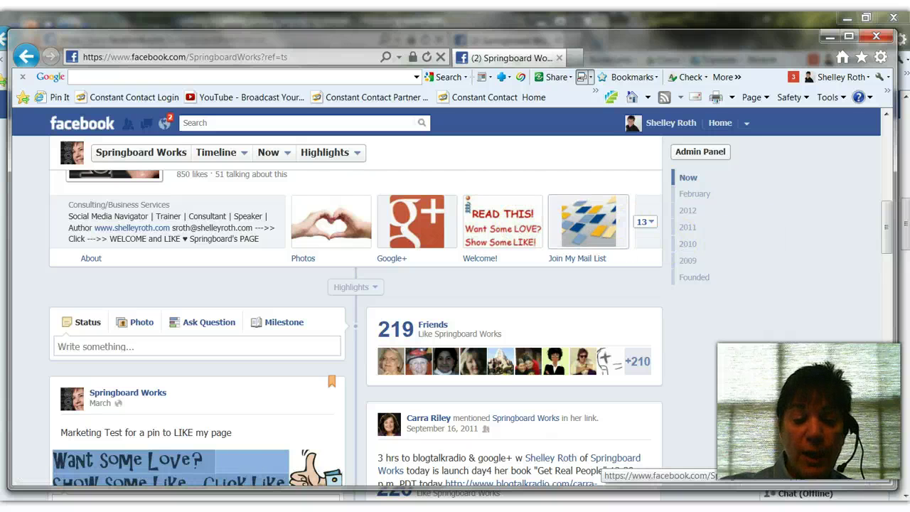
# - Switch to the "How To Create Custom Tab for FB Timeline" PowerPoint presentation and start its slide show
pyautogui.click(423, 477)
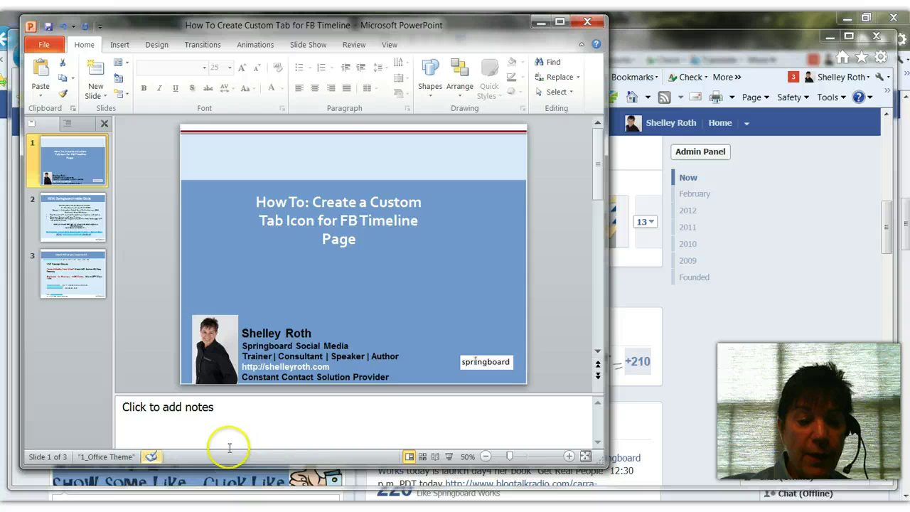
pyautogui.click(448, 457)
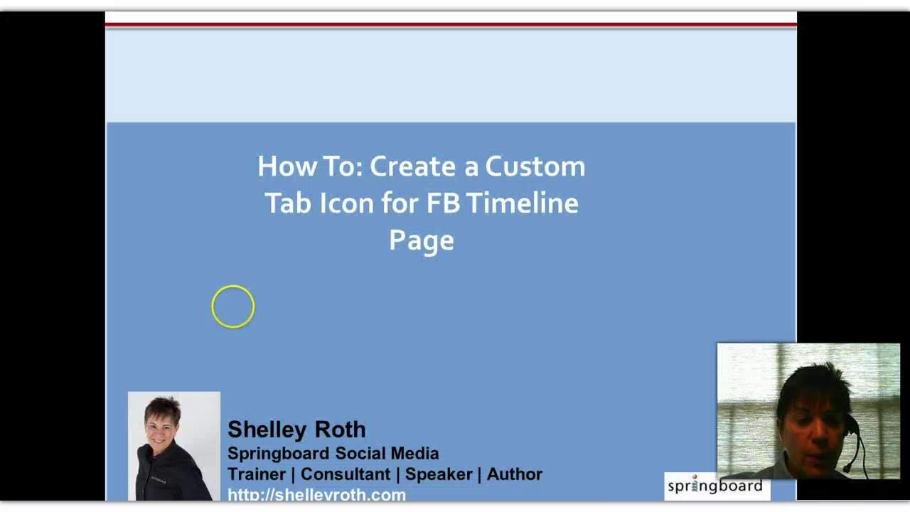